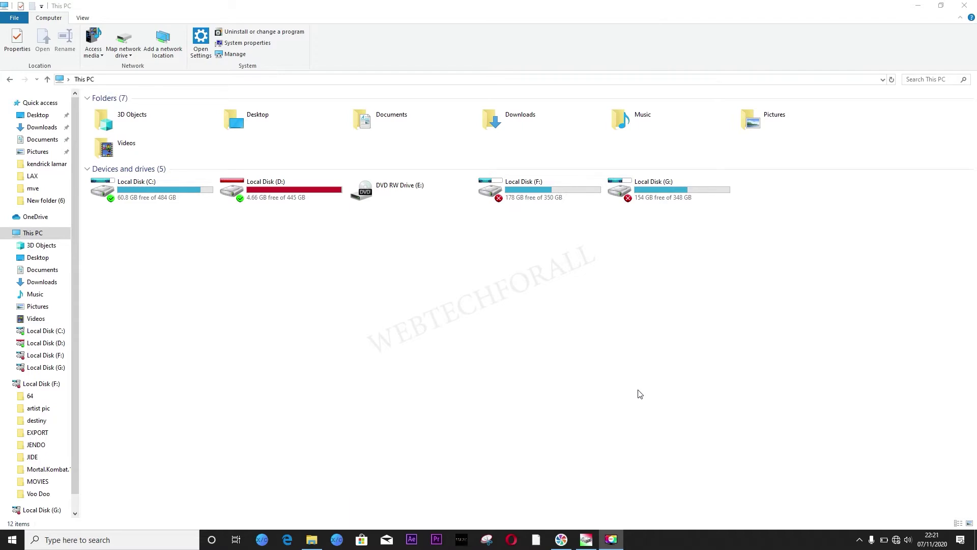
# Compare Local Disk (F:) and (G:) in This PC, then bring Hard Disk Sentinel forward showing the WDC disk at 0%.
pyautogui.click(523, 189)
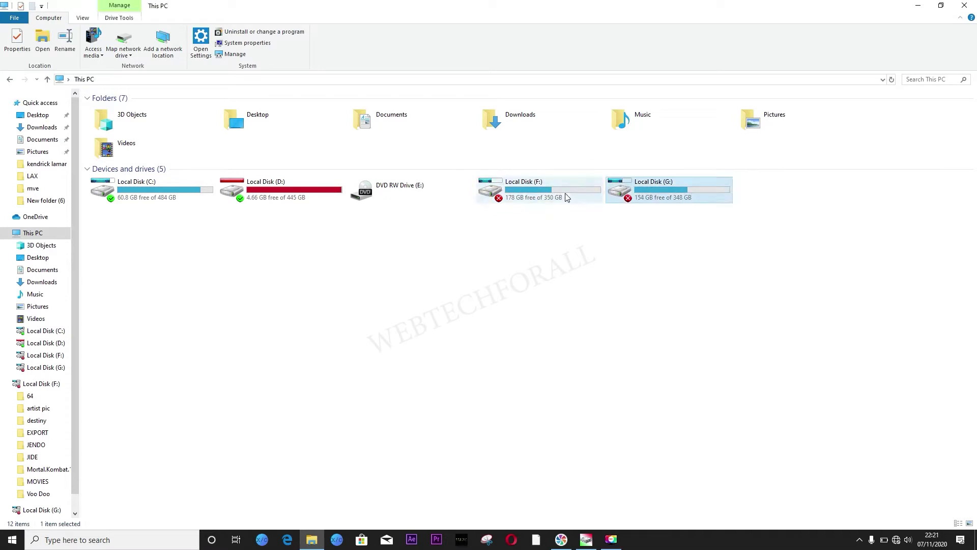
pyautogui.click(680, 191)
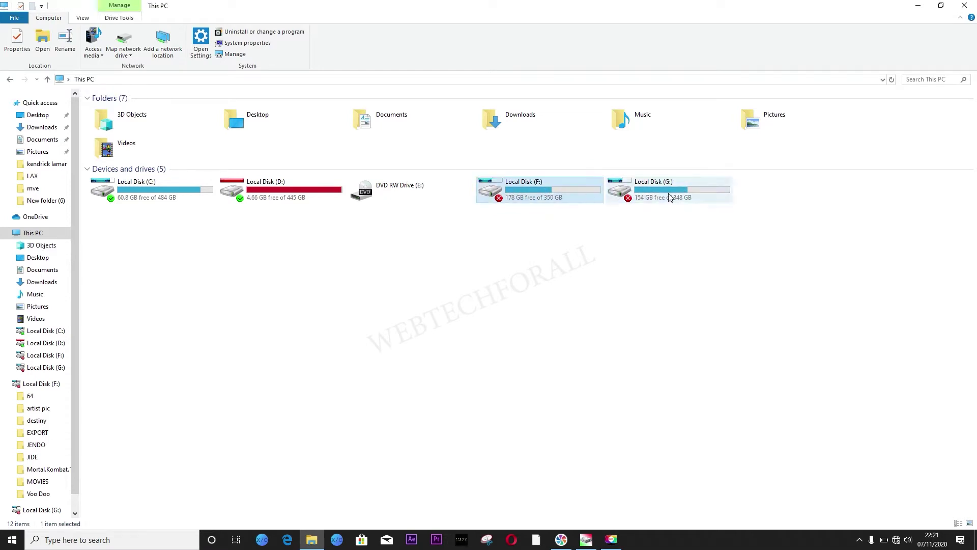
pyautogui.click(554, 194)
pyautogui.click(630, 192)
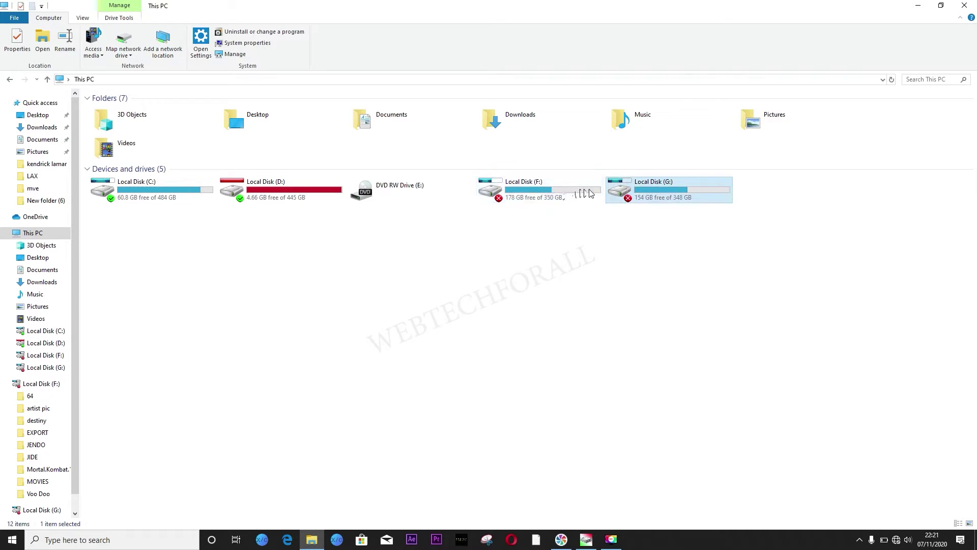
pyautogui.click(536, 198)
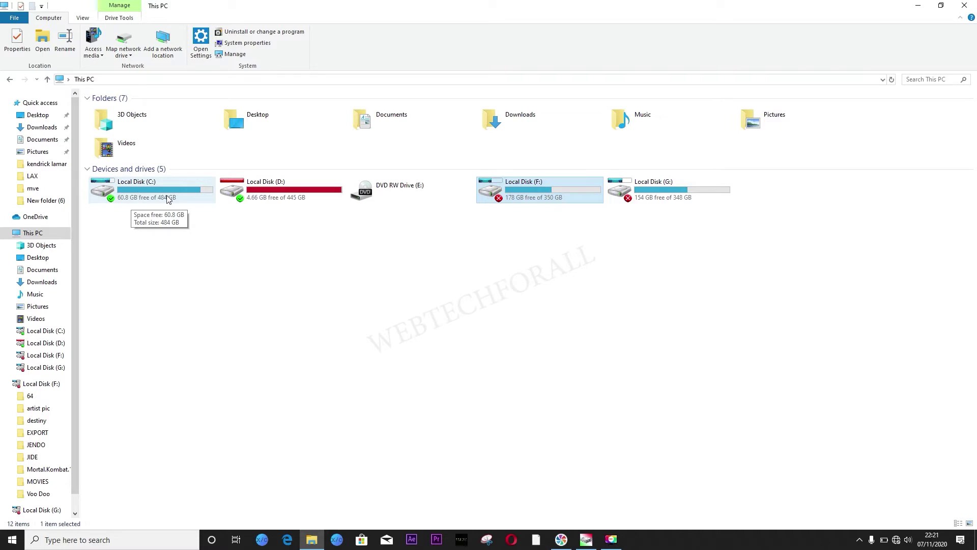
pyautogui.click(656, 192)
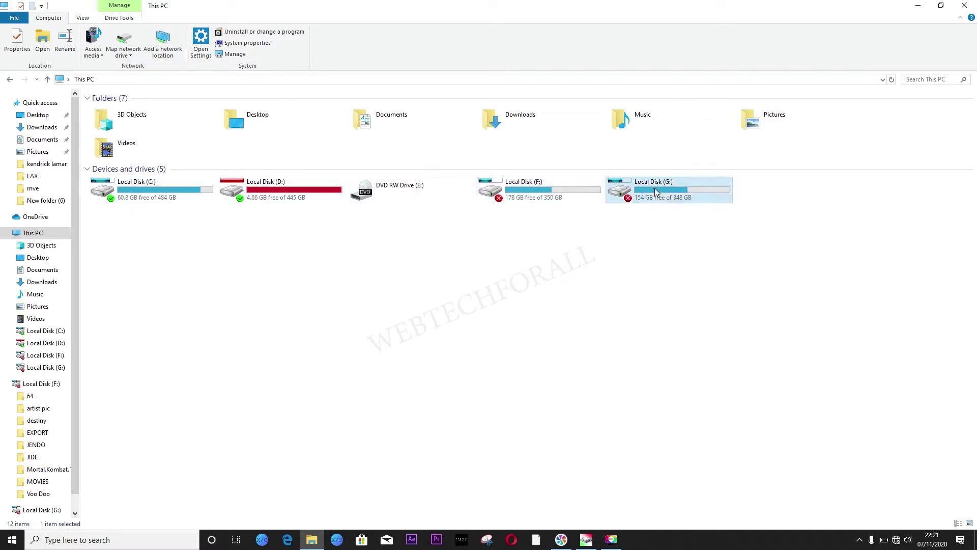
pyautogui.click(548, 197)
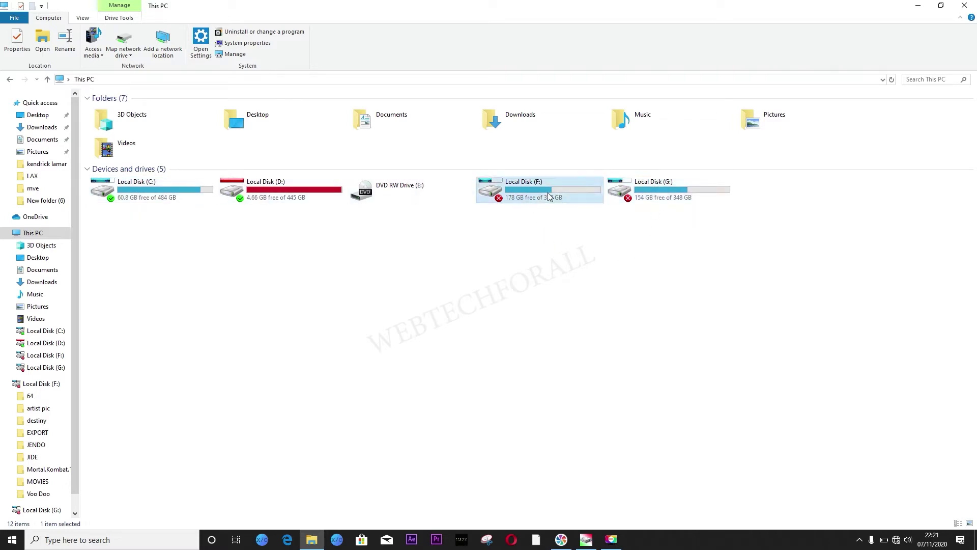
pyautogui.click(656, 201)
pyautogui.click(547, 203)
pyautogui.click(586, 541)
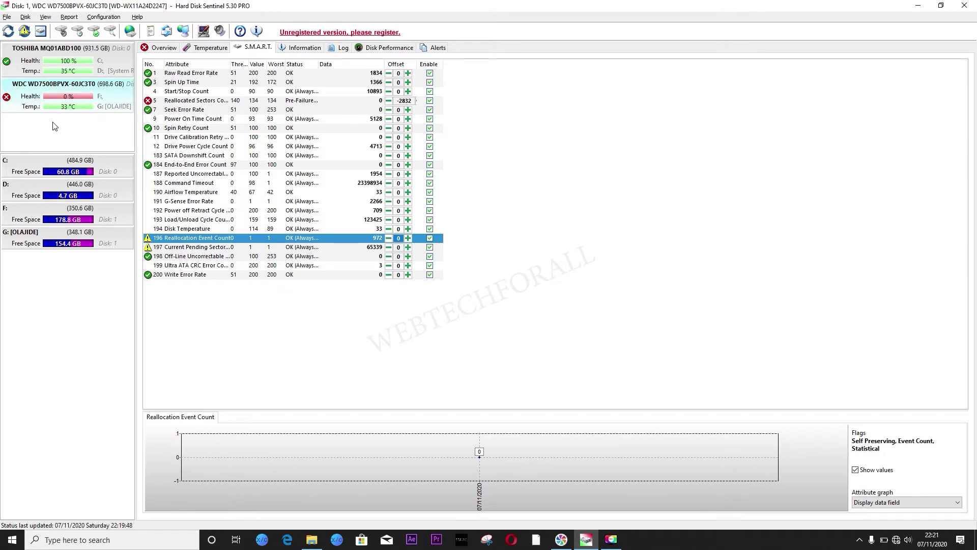
pyautogui.click(100, 97)
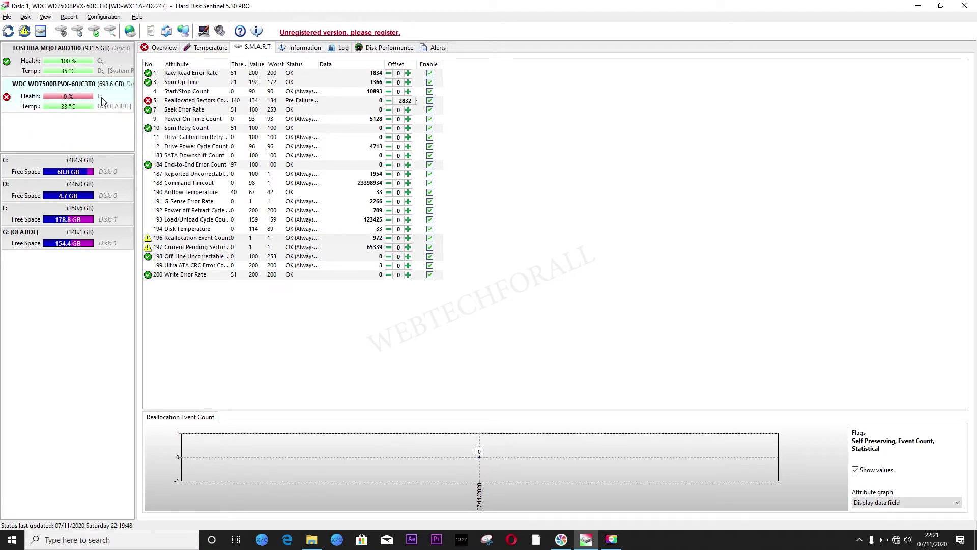
pyautogui.click(149, 45)
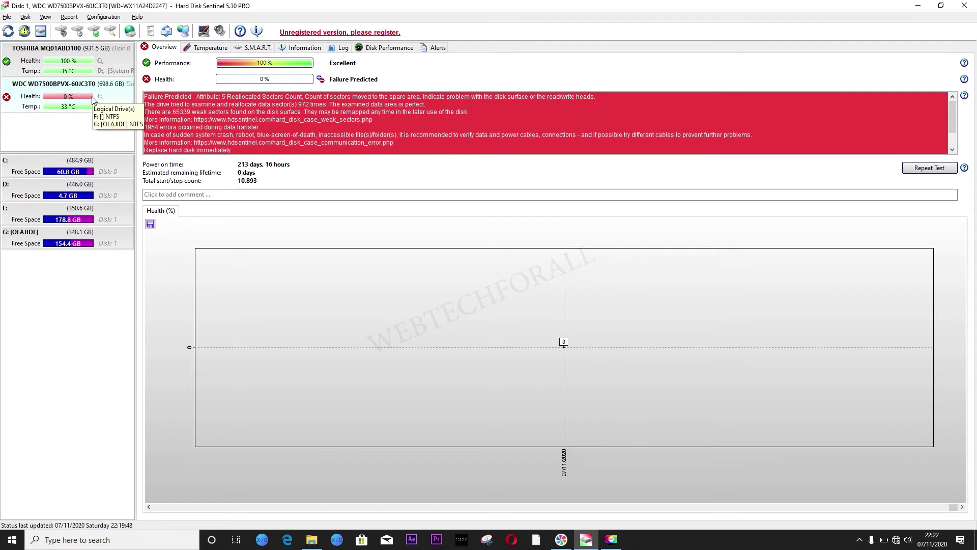
pyautogui.click(257, 49)
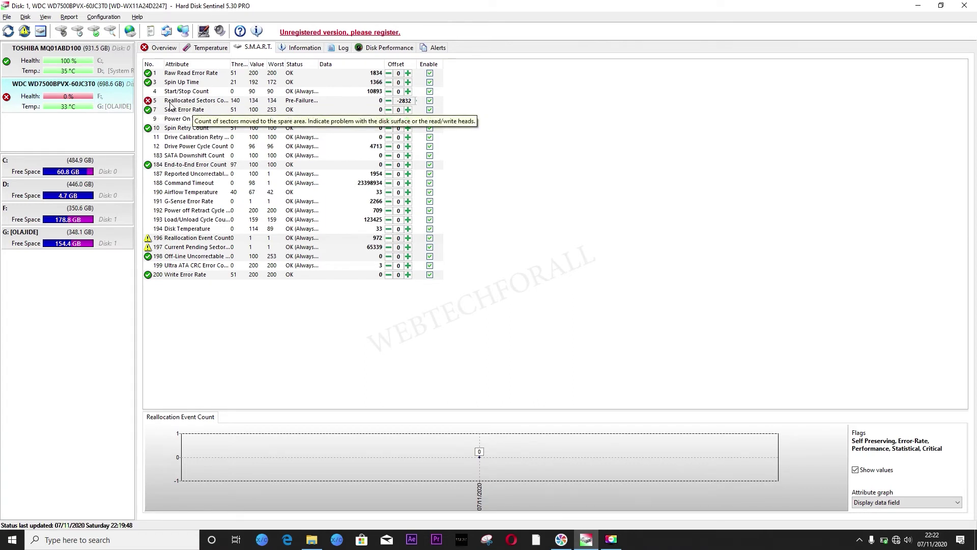
pyautogui.click(171, 101)
pyautogui.click(169, 238)
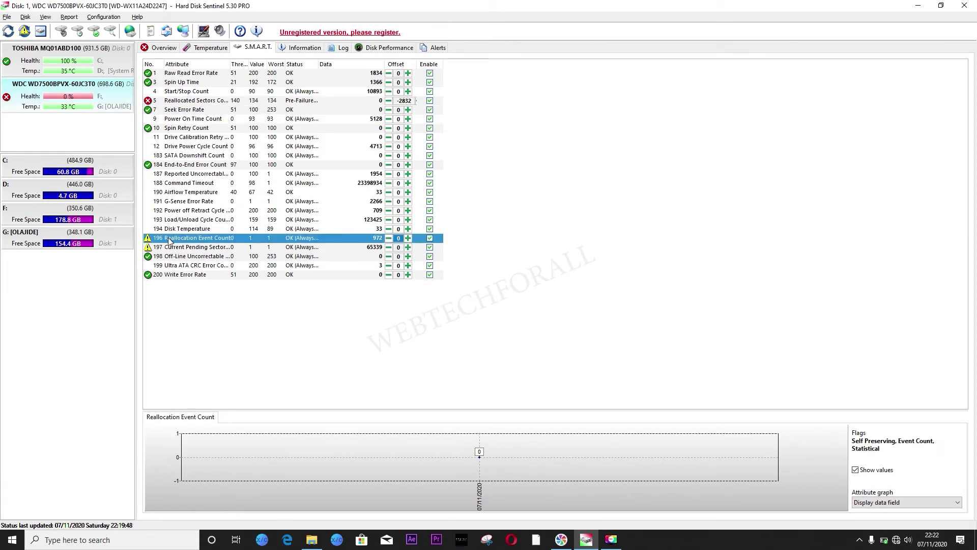
pyautogui.click(172, 249)
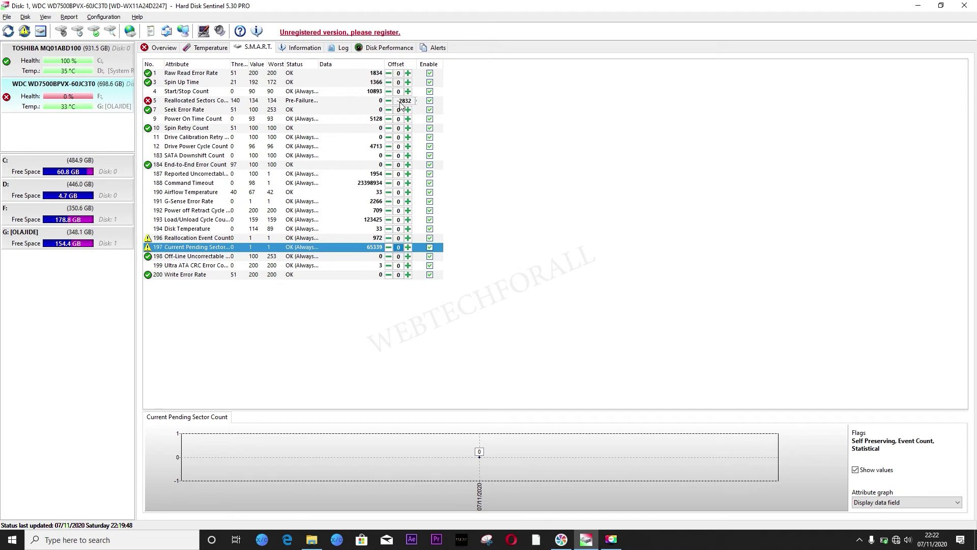
# Disable attribute 5, Reallocated Sectors Count, lifting the WDC disk's health to 29%.
pyautogui.click(430, 101)
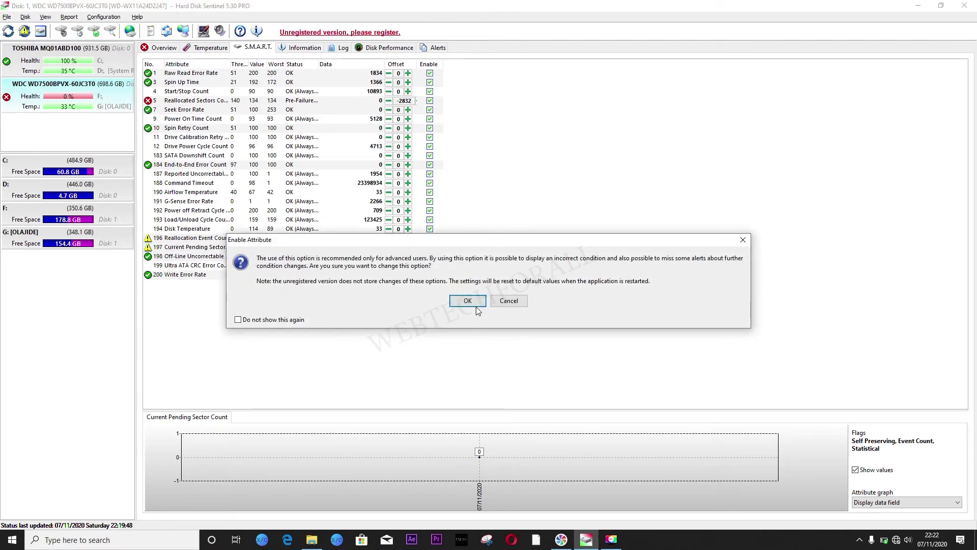
pyautogui.click(468, 301)
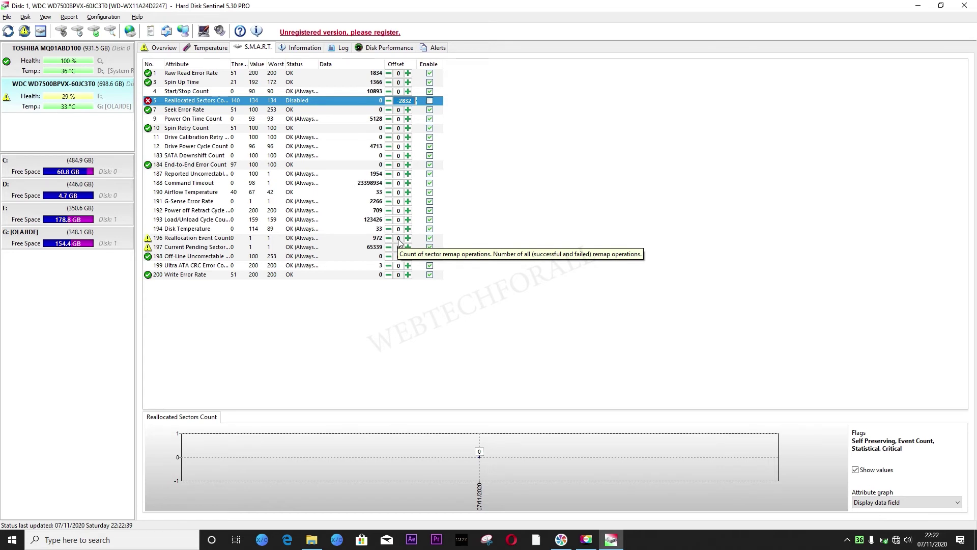
# Apply a -972 offset to attribute 196, Reallocation Event Count, so its data reads 0 and health shows 42%.
pyautogui.press('Return')
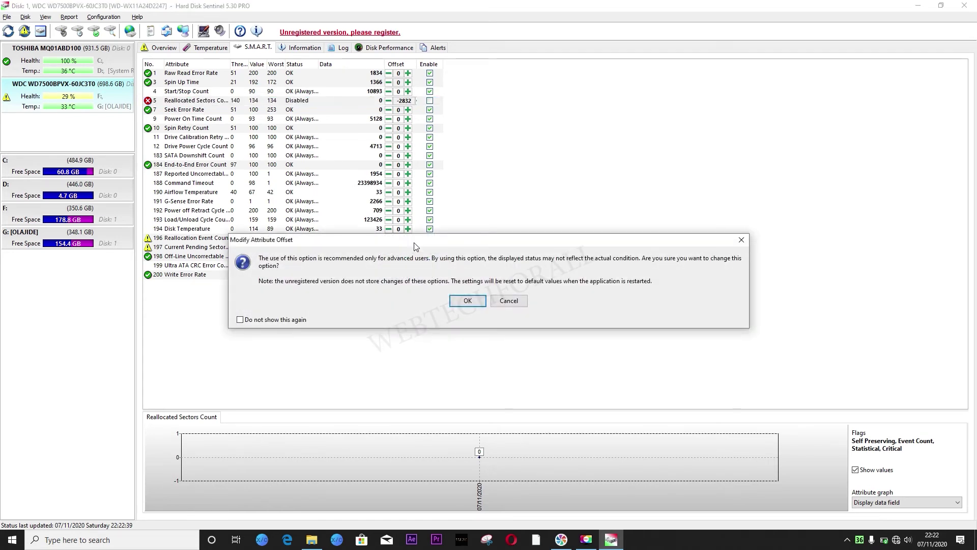
pyautogui.click(465, 300)
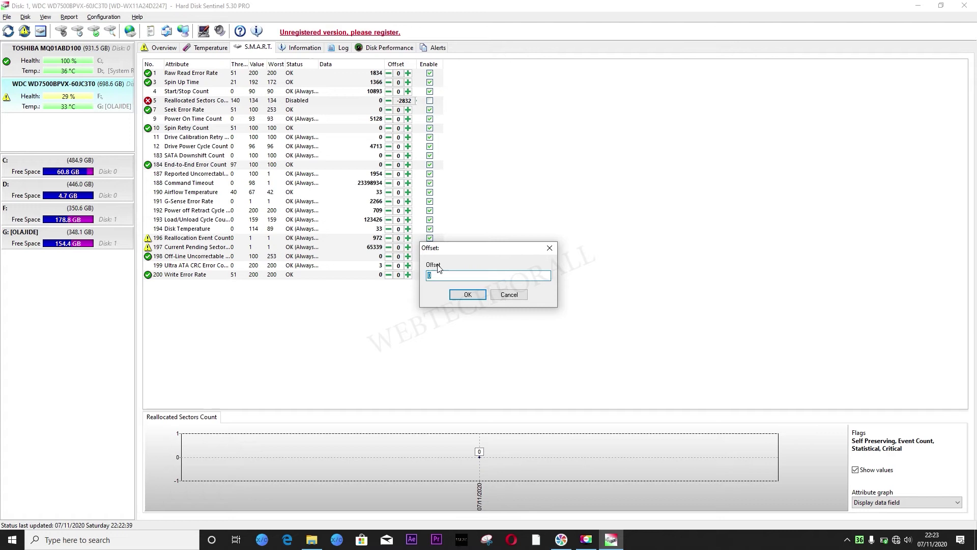
pyautogui.write('-972')
pyautogui.click(471, 295)
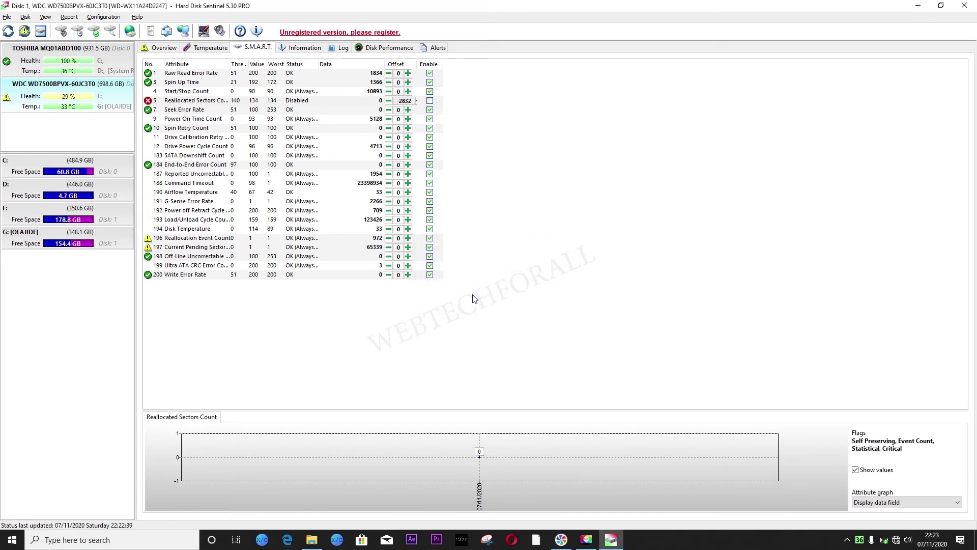
pyautogui.click(157, 238)
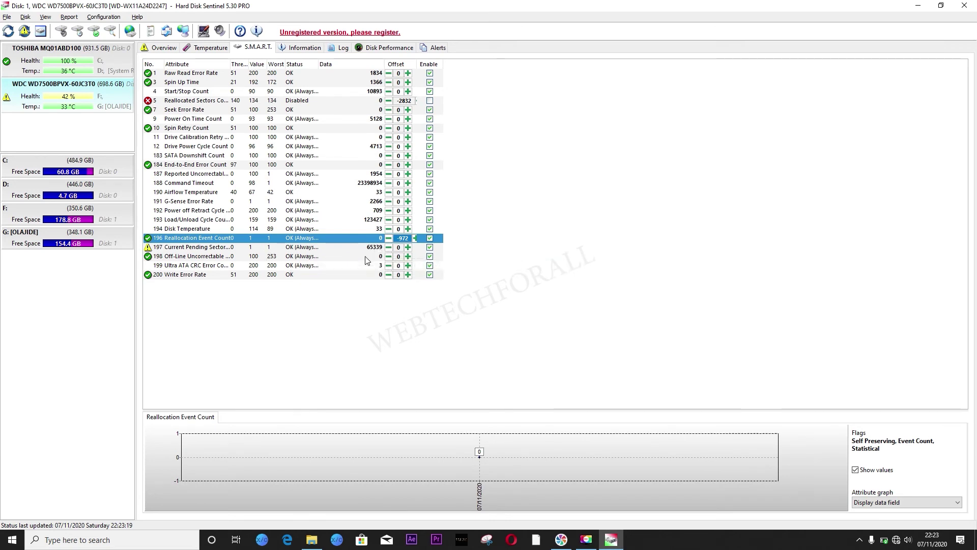
# Apply a -65339 offset to attribute 197, Current Pending Sector Count, raising the WDC disk's health to 80%.
pyautogui.press('Return')
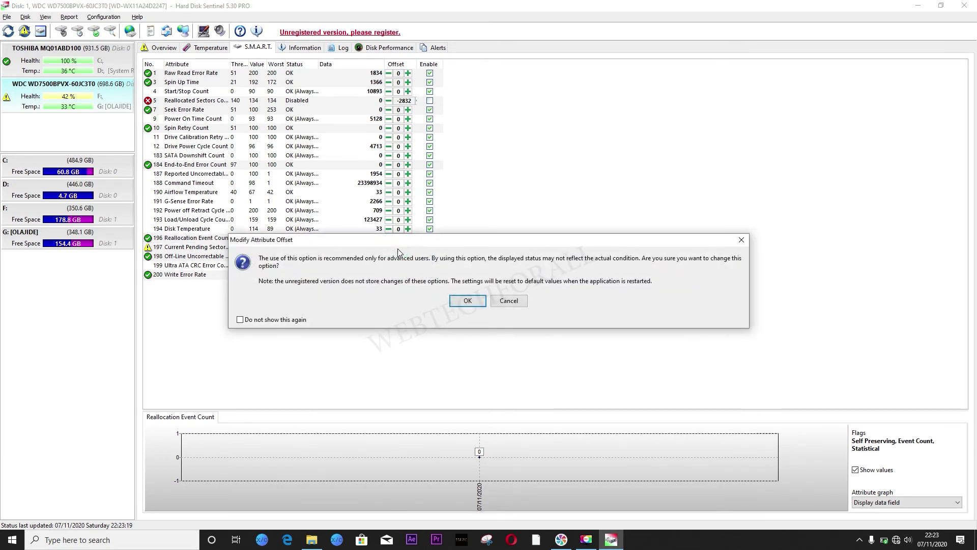
pyautogui.click(468, 301)
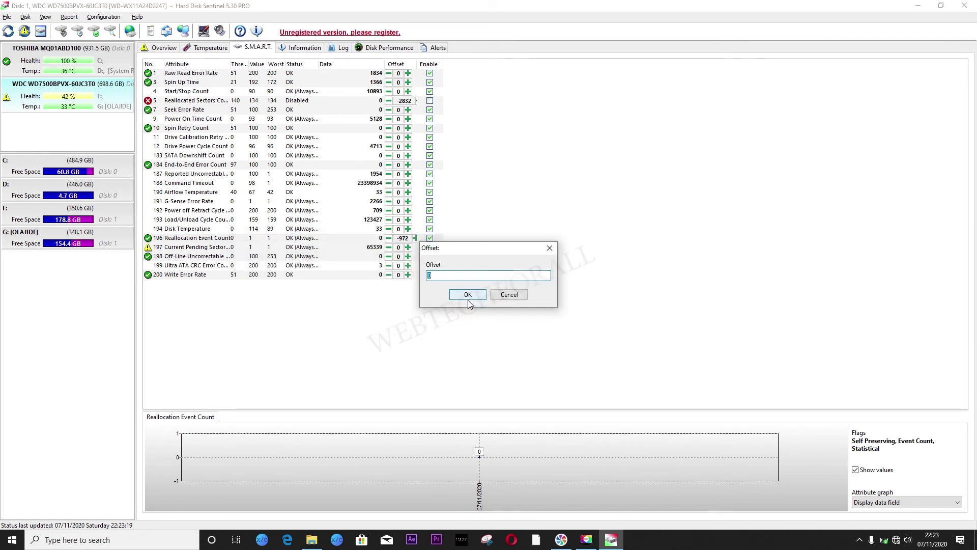
pyautogui.write('-65339')
pyautogui.click(467, 295)
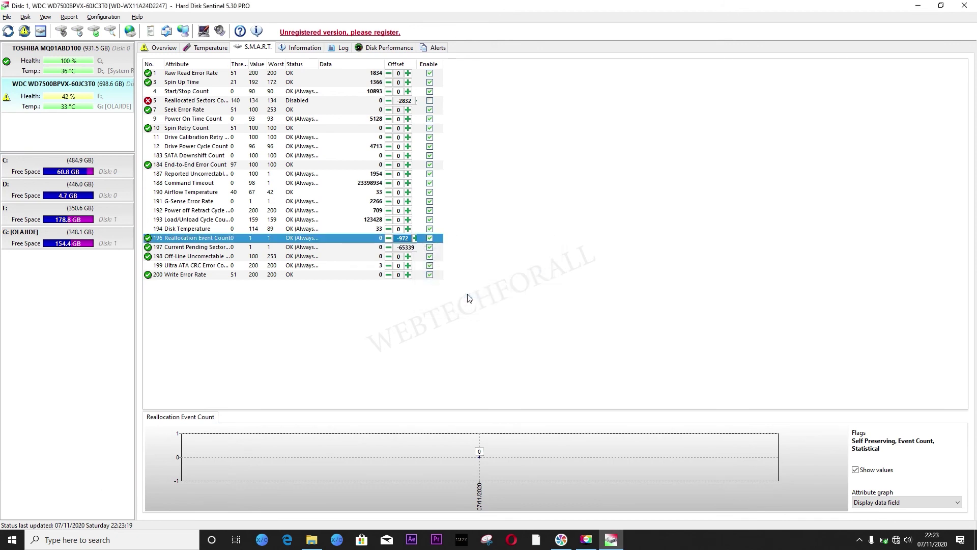
pyautogui.press('Down')
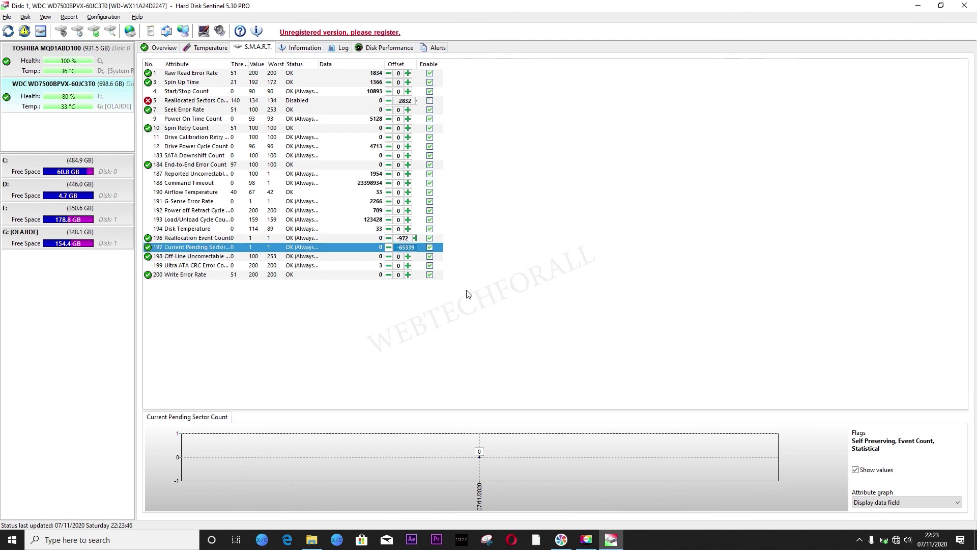
# Check in File Explorer's This PC that drives F: and G: now appear green without error warnings.
pyautogui.moveTo(81, 101)
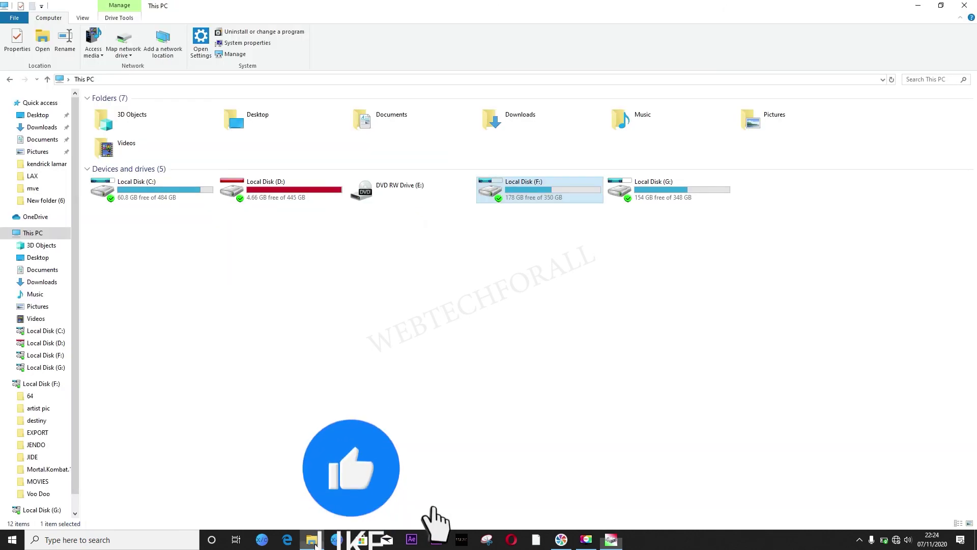
pyautogui.click(312, 539)
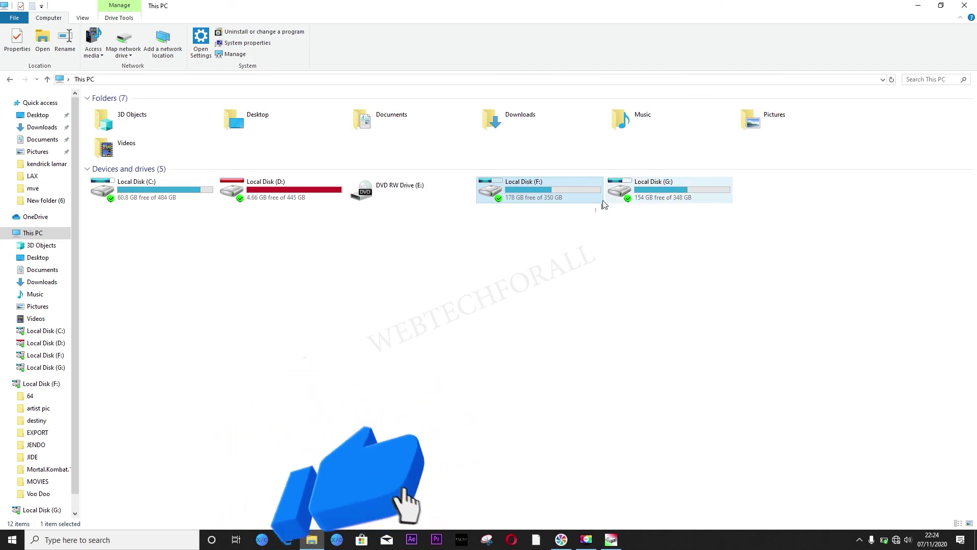
pyautogui.click(673, 375)
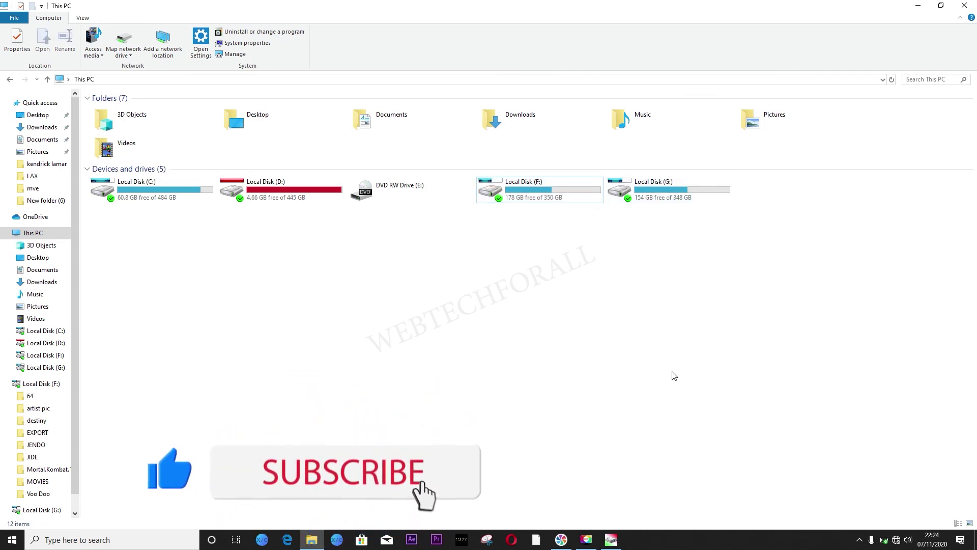